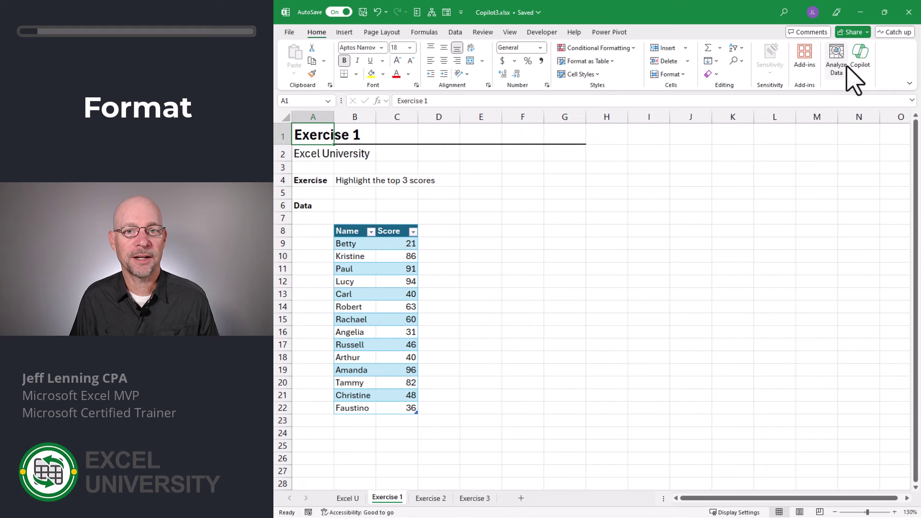
Step: Open the Copilot pane beside the score table and browse its Edit prompt suggestions
{"action": "left_click", "coordinate": [858, 56]}
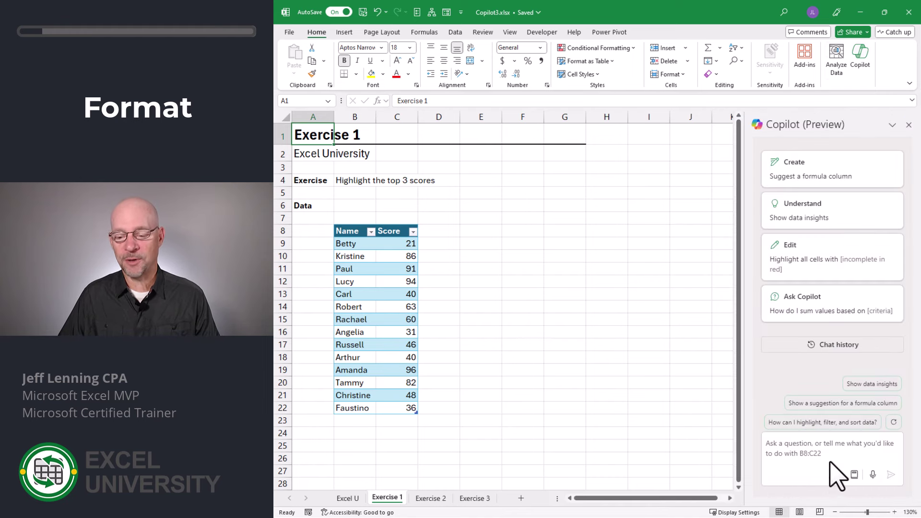
{"action": "left_click", "coordinate": [854, 475]}
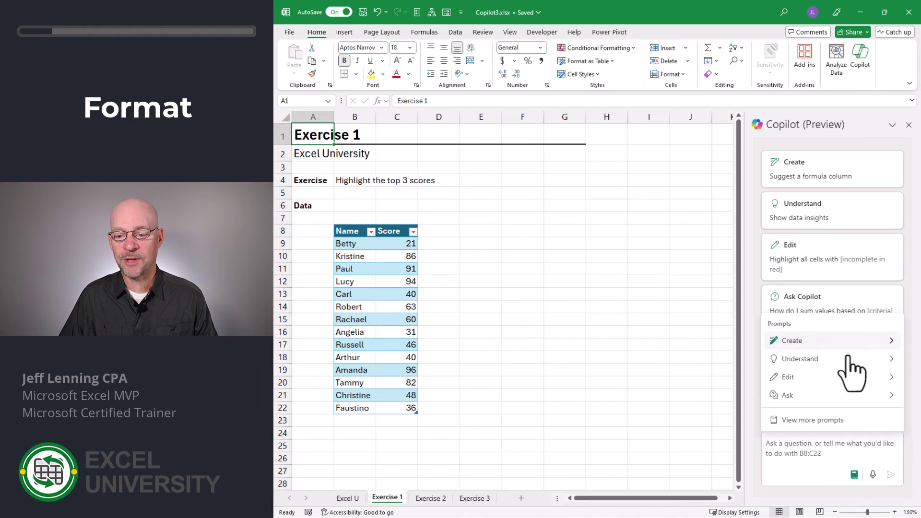
{"action": "left_click", "coordinate": [852, 380]}
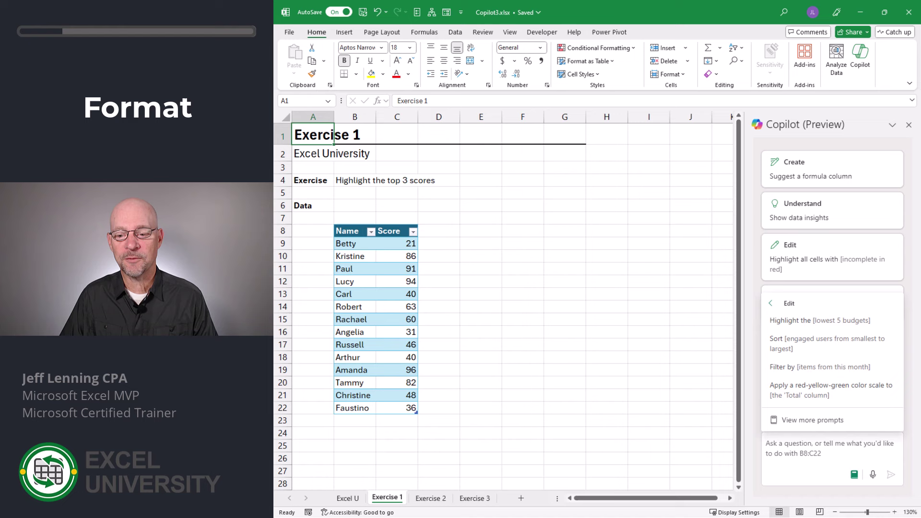
Step: Ask Copilot to 'highlight the top 3 scores' and apply its yellow-fill rule
{"action": "left_click", "coordinate": [815, 448]}
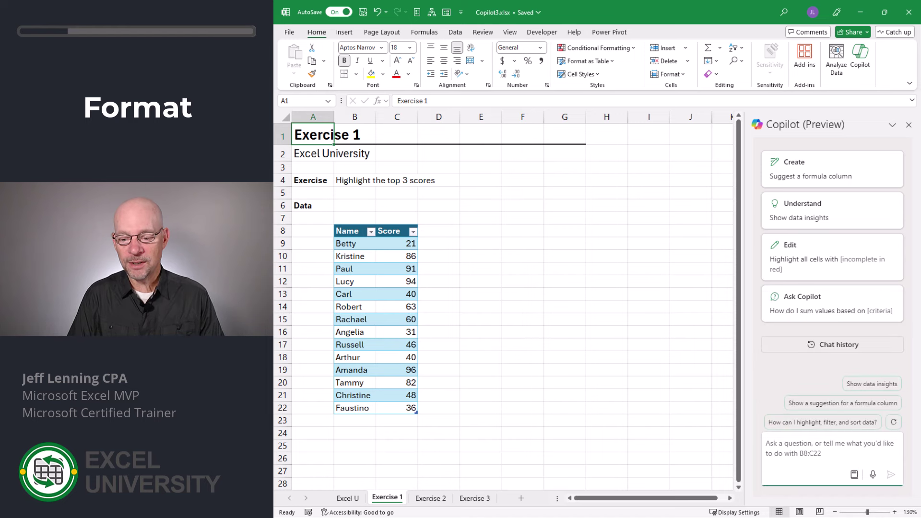
{"action": "type", "text": "highlight the top"}
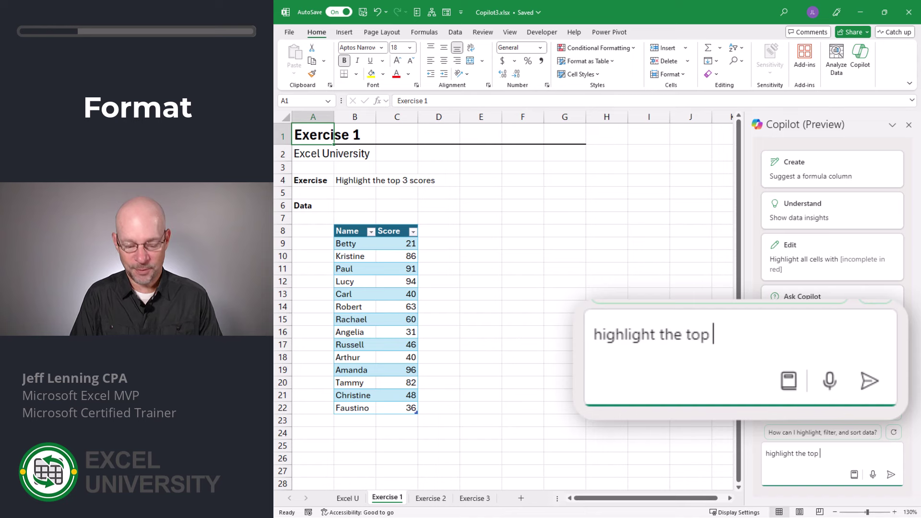
{"action": "type", "text": " 3 scores"}
{"action": "key", "text": "Return"}
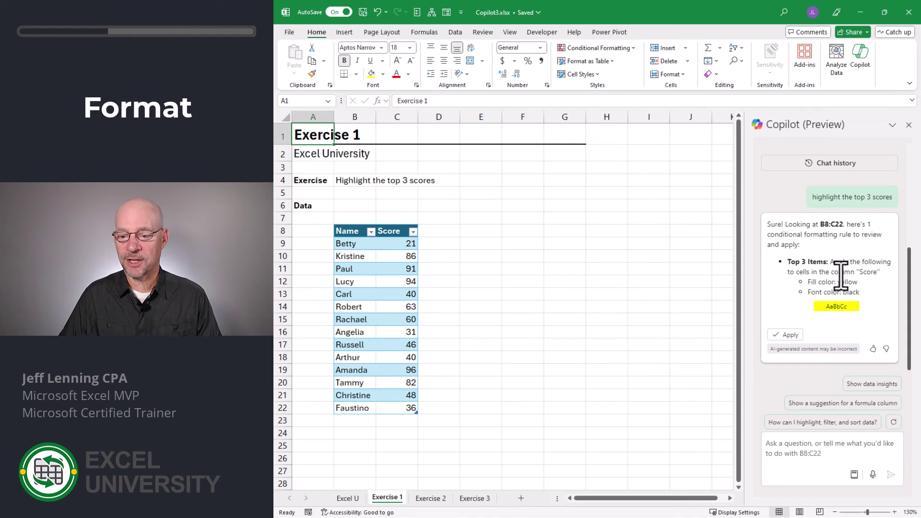
{"action": "left_click", "coordinate": [787, 335]}
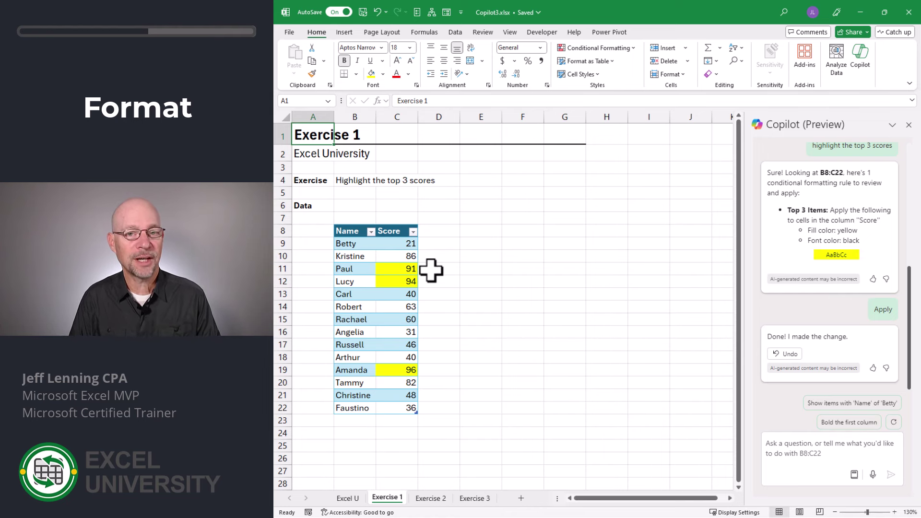
Step: Change the score in C14 from 63 to 100
{"action": "left_click", "coordinate": [410, 306]}
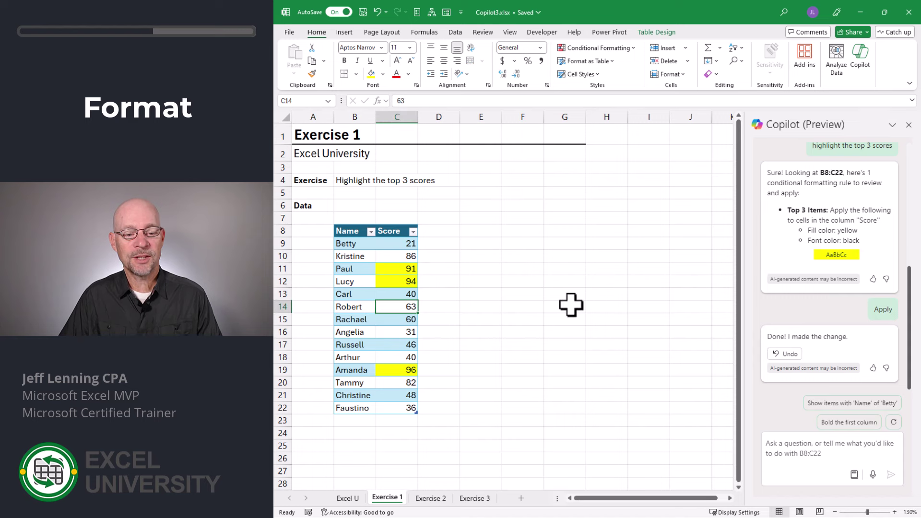
{"action": "type", "text": "100"}
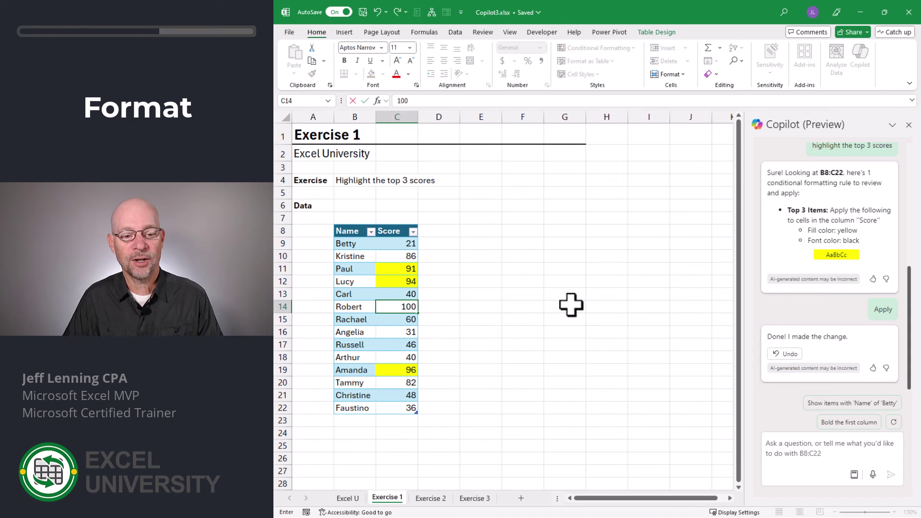
{"action": "key", "text": "Return"}
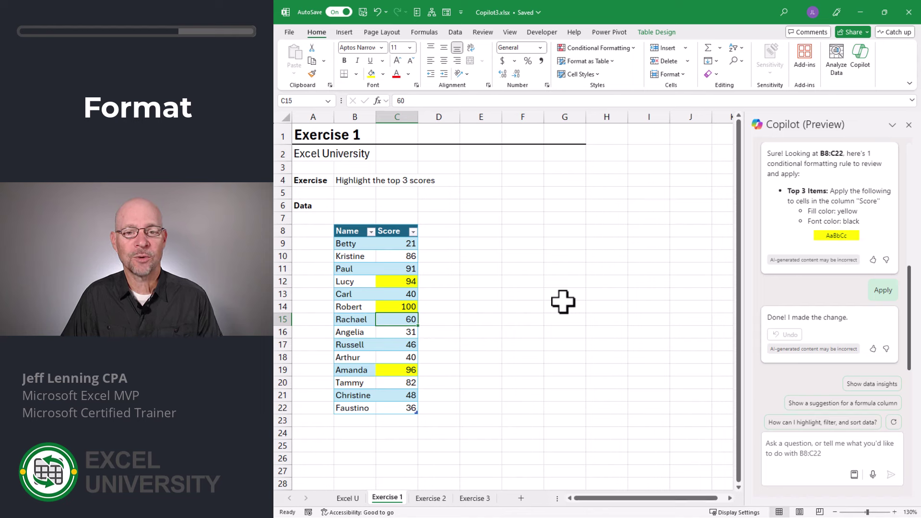
Step: Edit the Top 3 conditional formatting rule to mark the top 5 scores with a gold fill
{"action": "left_click", "coordinate": [612, 48]}
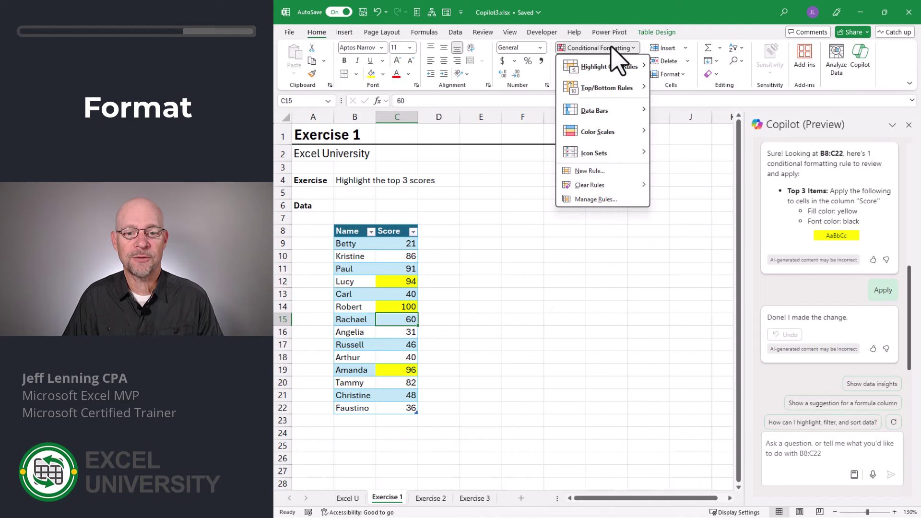
{"action": "left_click", "coordinate": [610, 199]}
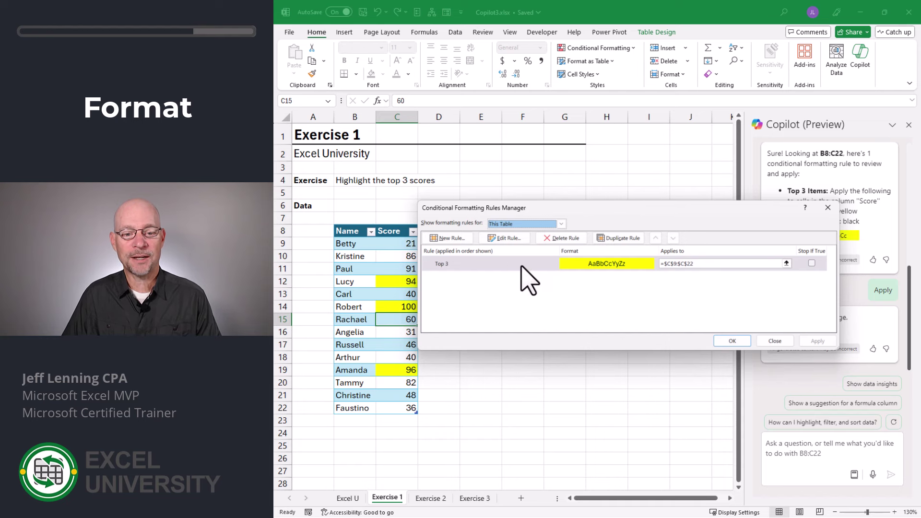
{"action": "left_click", "coordinate": [527, 280]}
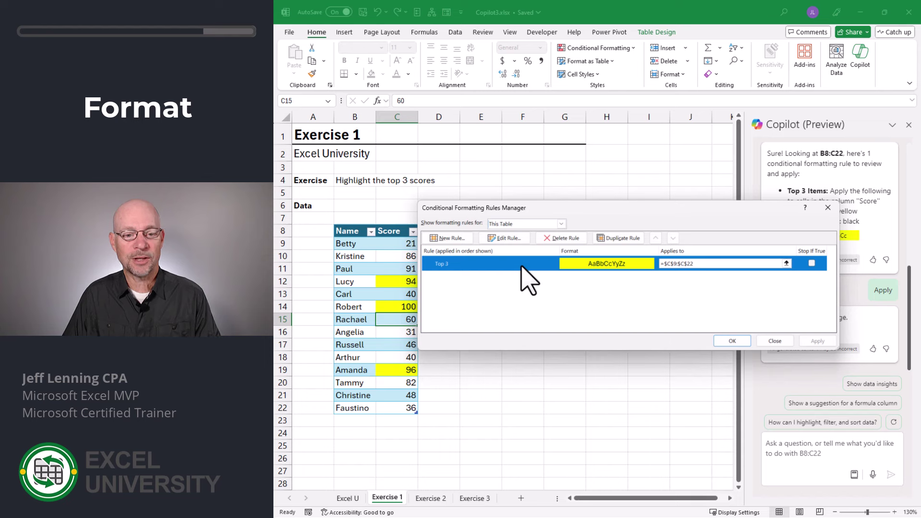
{"action": "left_click", "coordinate": [505, 238]}
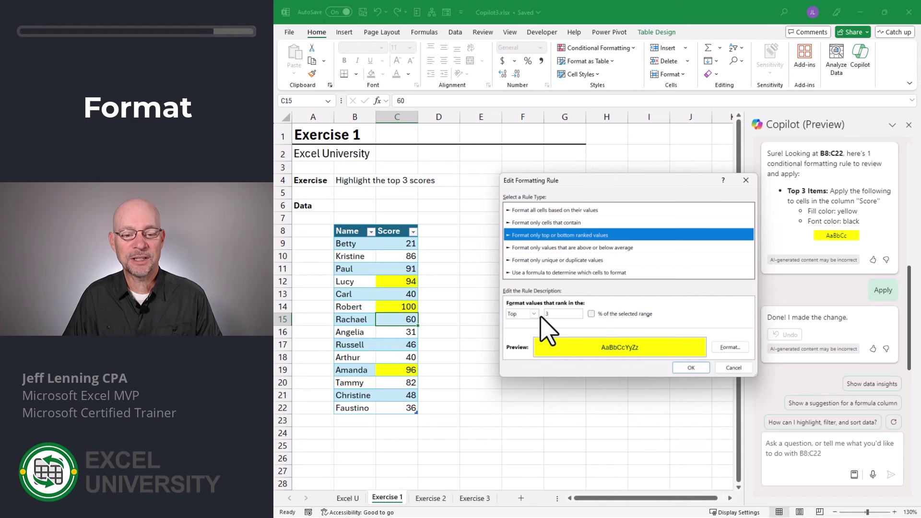
{"action": "double_click", "coordinate": [556, 313]}
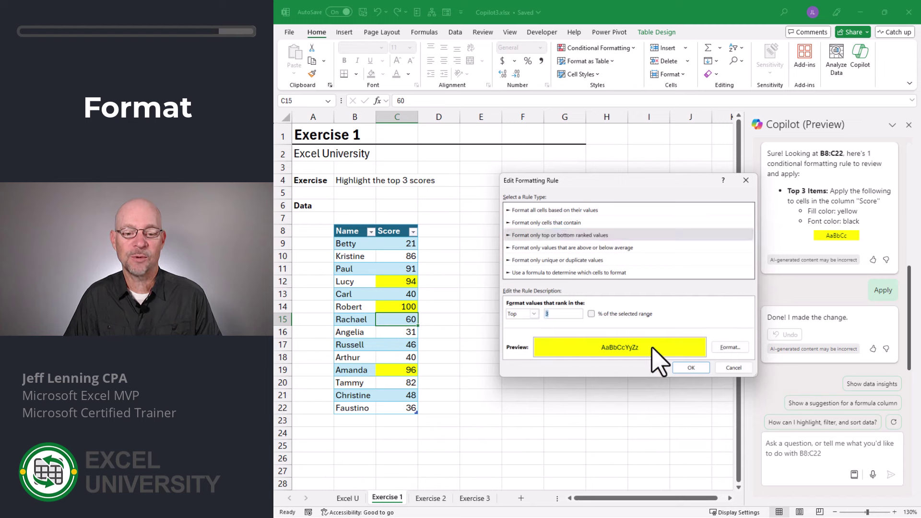
{"action": "left_click", "coordinate": [730, 346]}
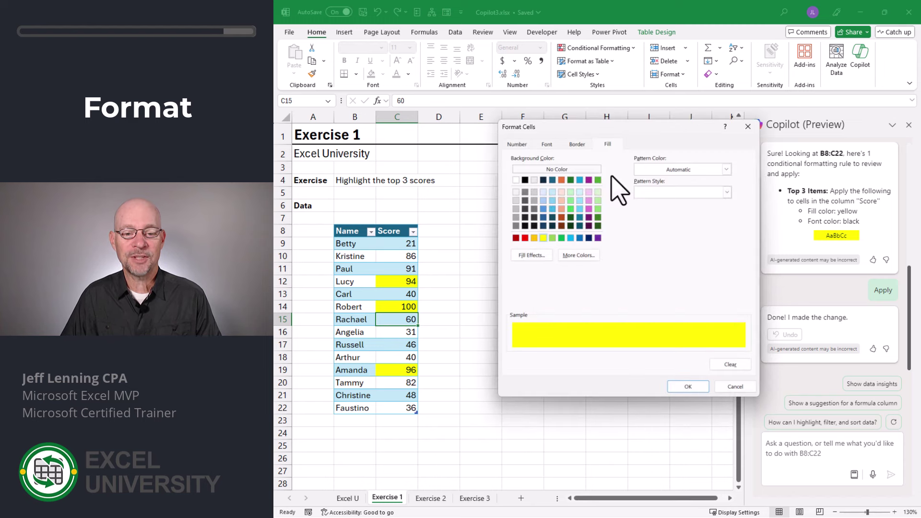
{"action": "left_click", "coordinate": [534, 237]}
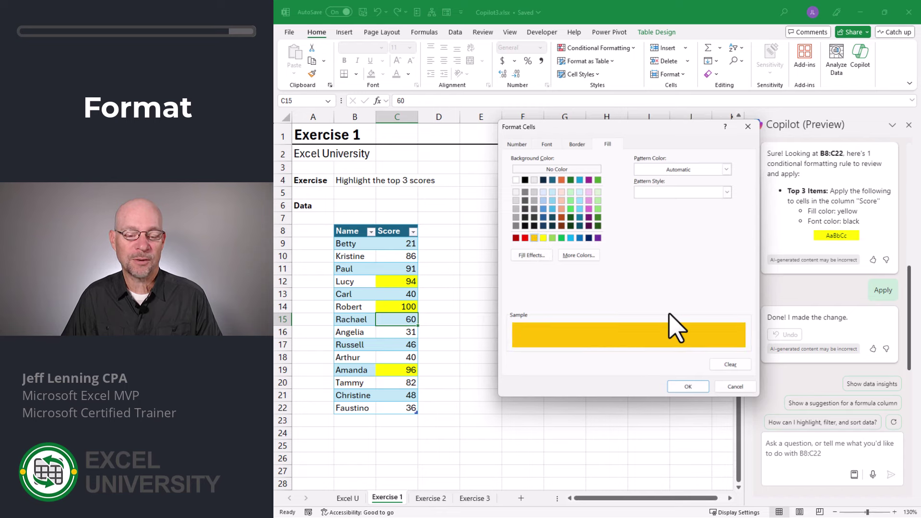
{"action": "left_click", "coordinate": [690, 387]}
{"action": "left_click", "coordinate": [722, 345]}
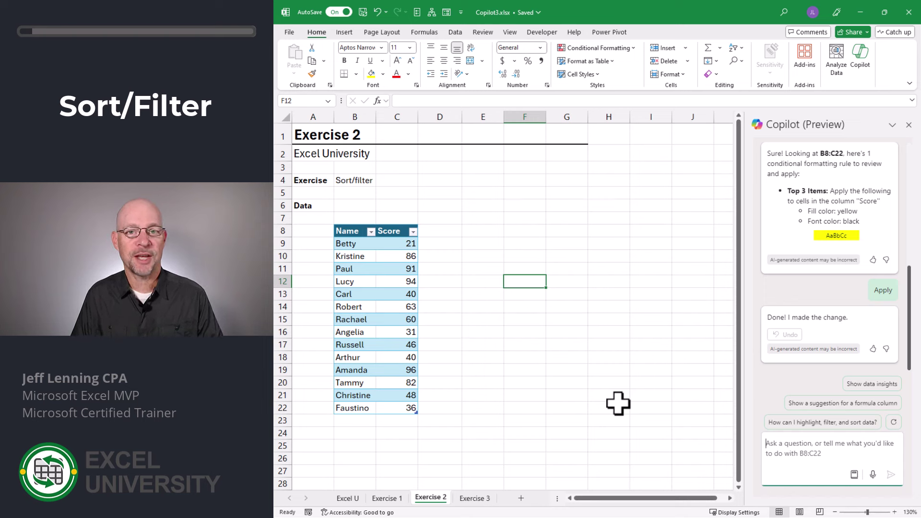
Step: Ask Copilot to 'filter this table to show the top 5 scores' and apply the filter
{"action": "type", "text": "filter this "}
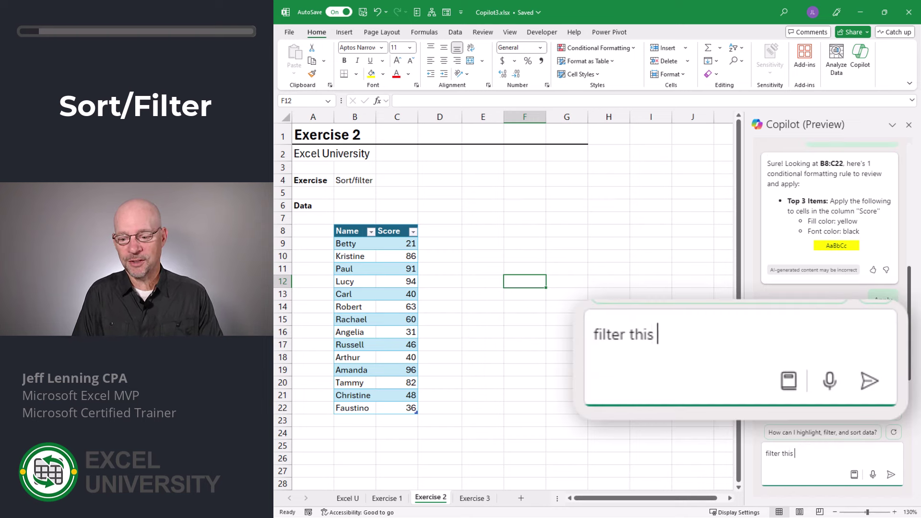
{"action": "type", "text": "table to show t"}
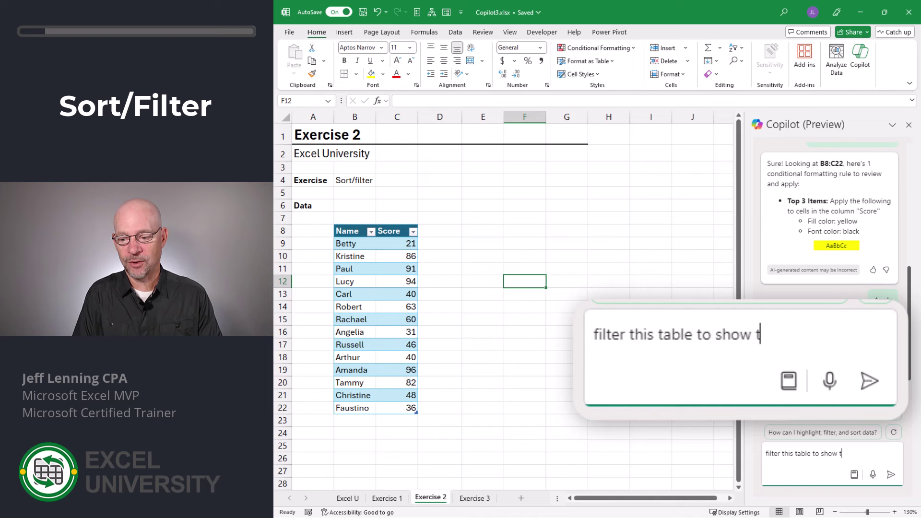
{"action": "type", "text": "he top 5 "}
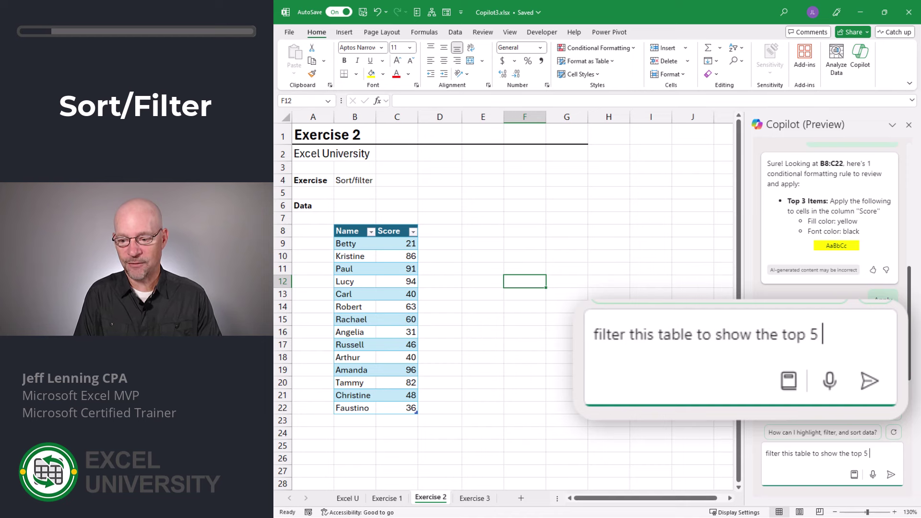
{"action": "type", "text": "scores"}
{"action": "key", "text": "Return"}
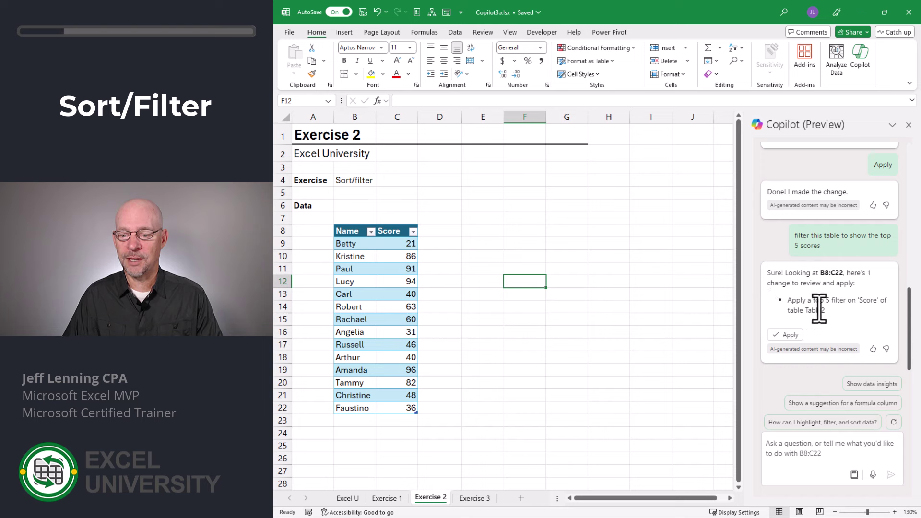
{"action": "left_click", "coordinate": [786, 335]}
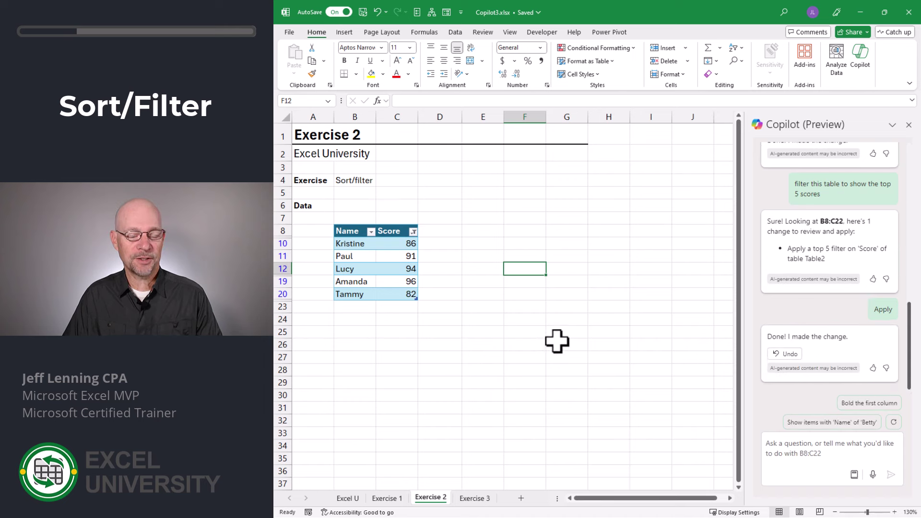
Step: Undo the top 5 filter, then apply and undo Copilot's scores-greater-than-50 filter
{"action": "left_click", "coordinate": [786, 354]}
{"action": "type", "text": "filter the table to only show scores gre"}
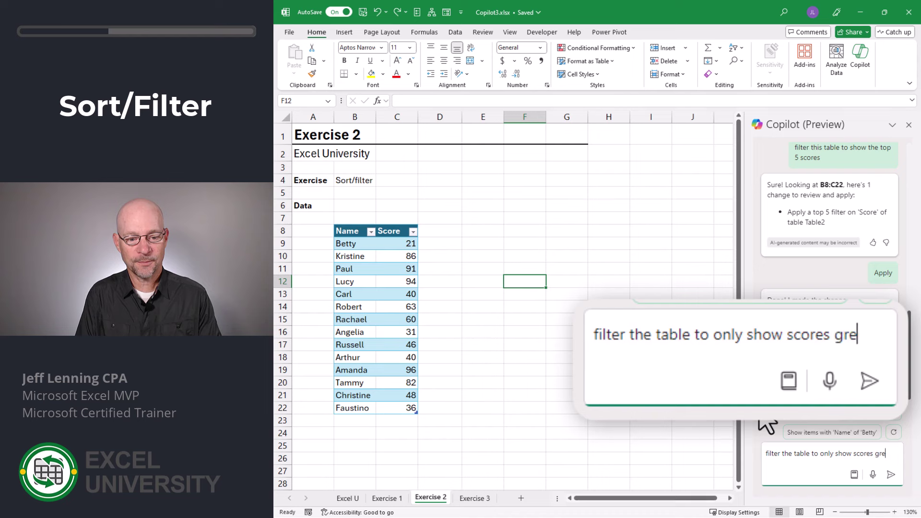
{"action": "type", "text": "ater than 50"}
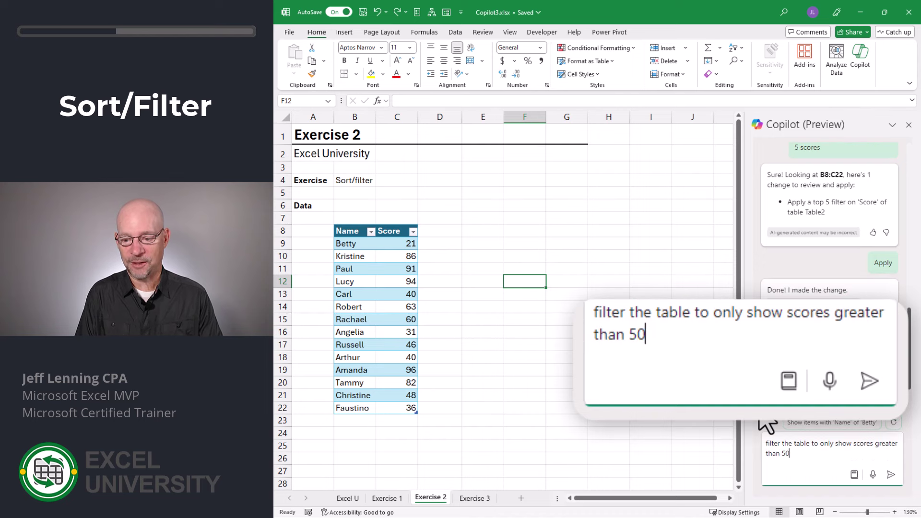
{"action": "key", "text": "Return"}
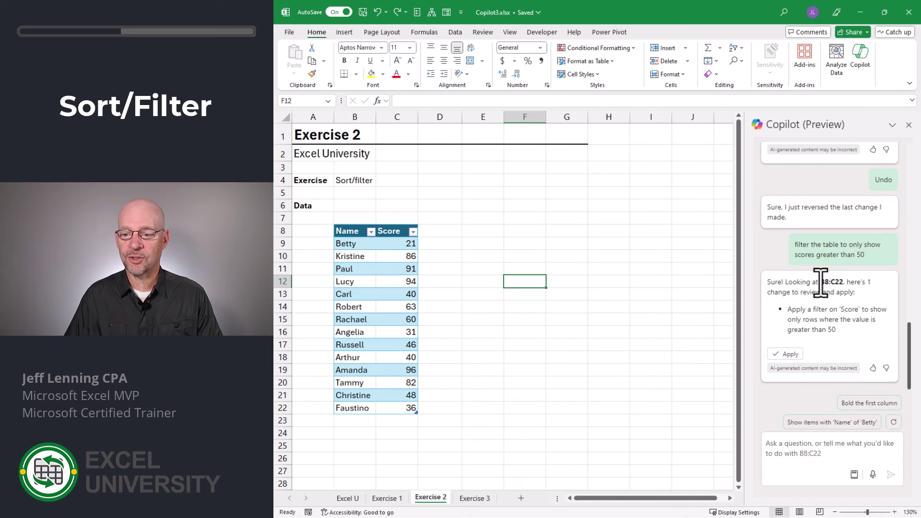
{"action": "left_click", "coordinate": [788, 354]}
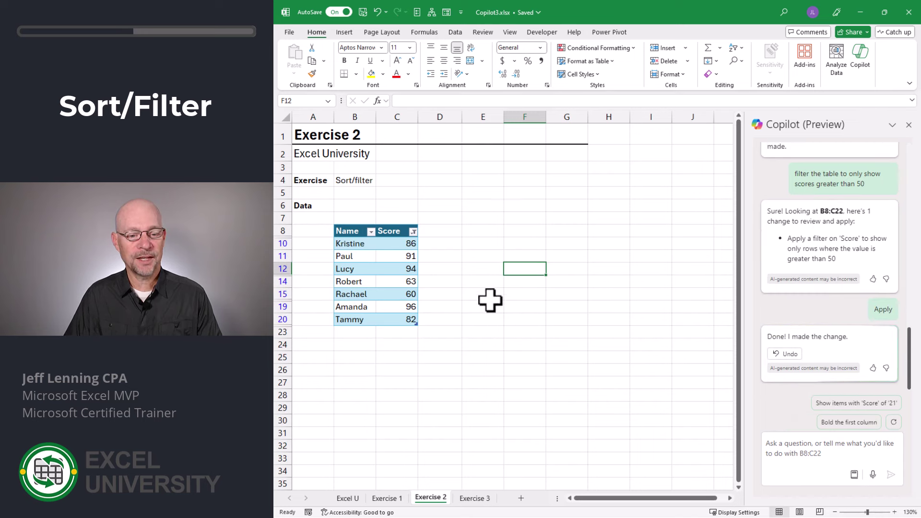
{"action": "left_click", "coordinate": [785, 354]}
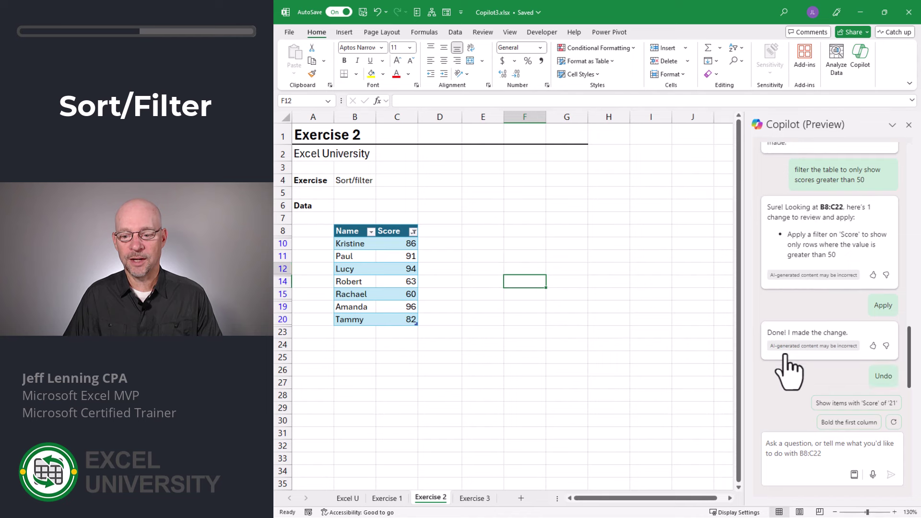
{"action": "left_click", "coordinate": [775, 451]}
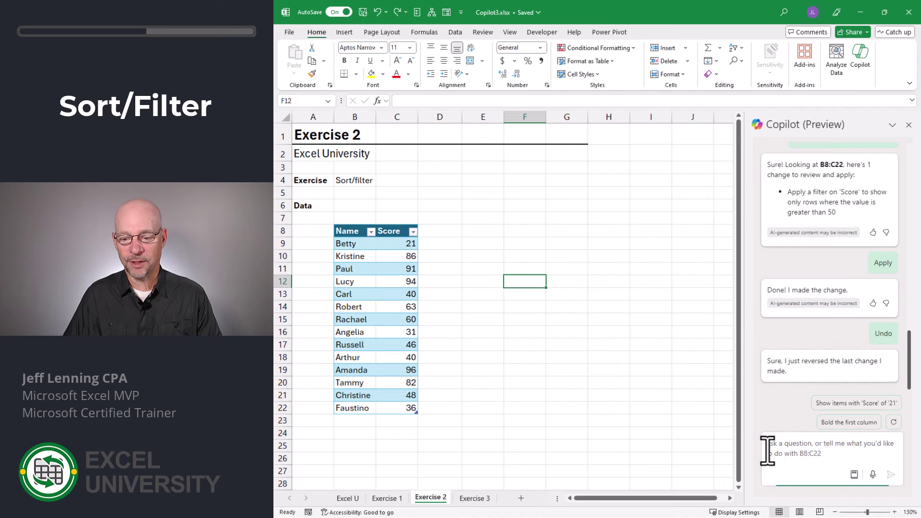
Step: Have Copilot sort the table descending by score, then check the Score column dropdown
{"action": "type", "text": "sort the table desc"}
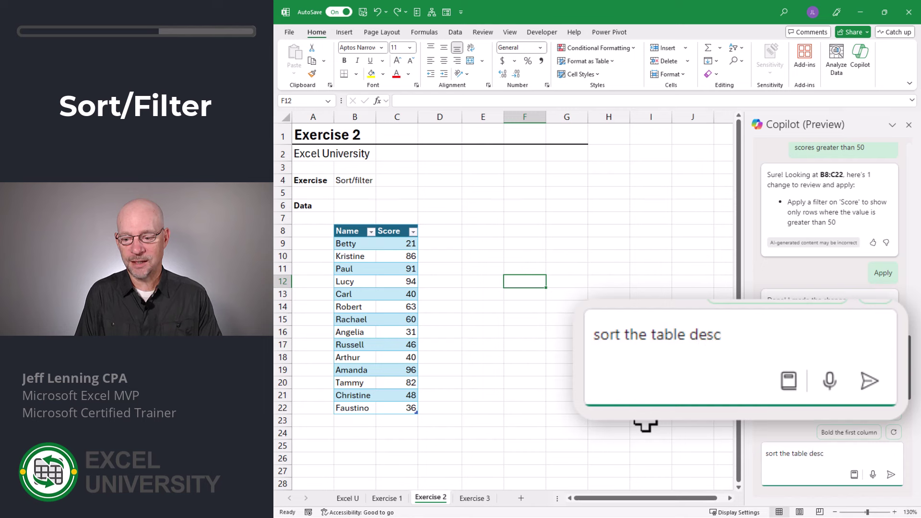
{"action": "type", "text": "ending by sc"}
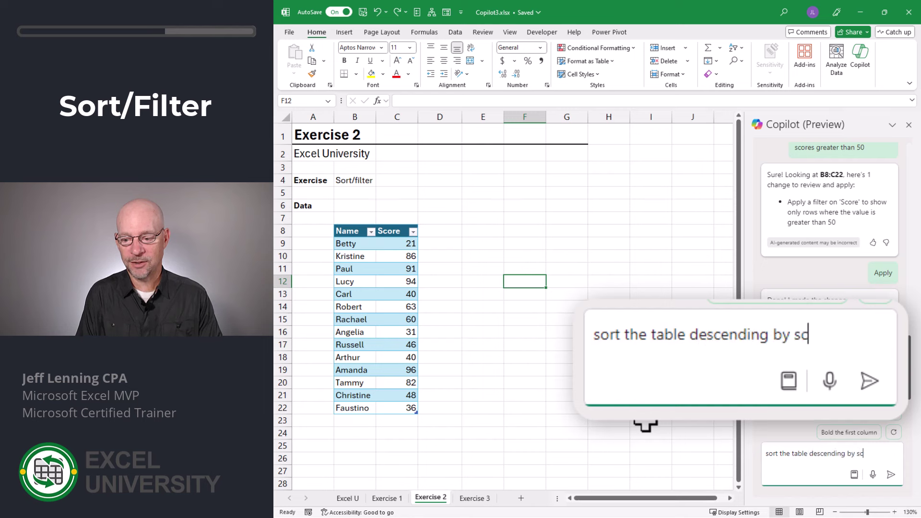
{"action": "type", "text": "ore"}
{"action": "key", "text": "Return"}
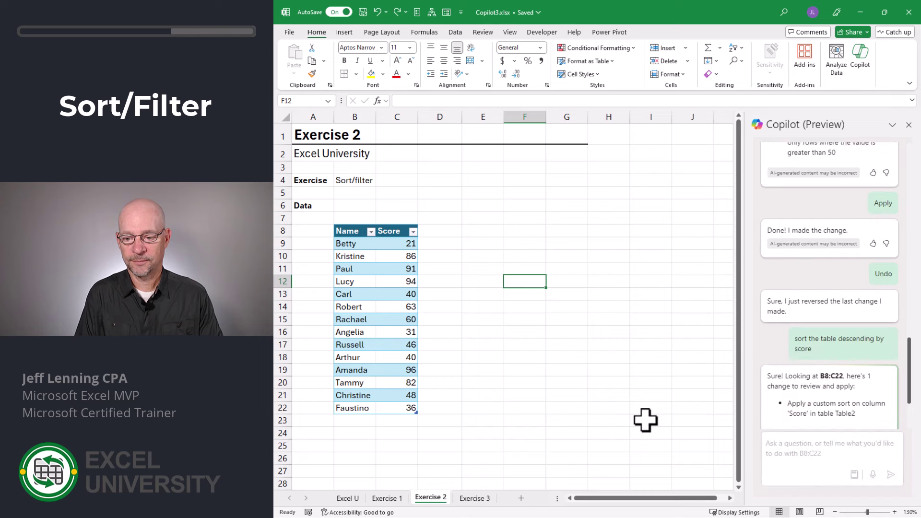
{"action": "left_click", "coordinate": [777, 354]}
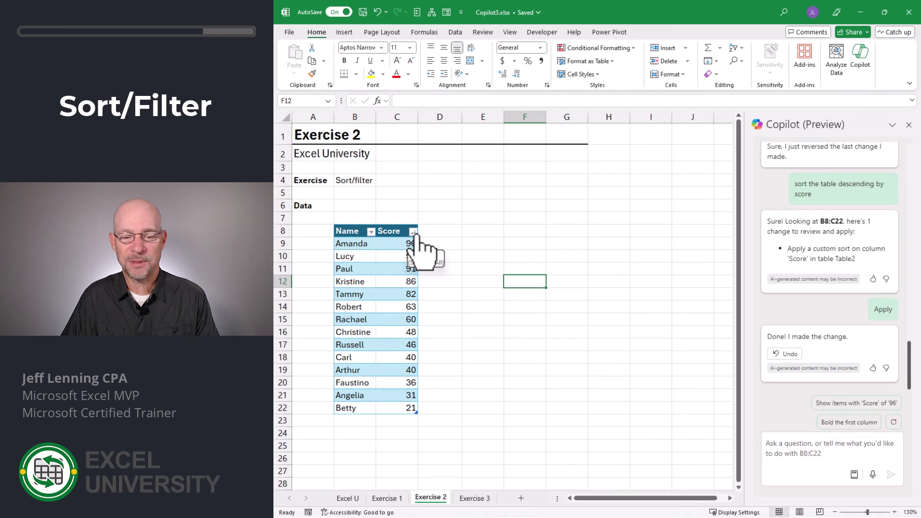
{"action": "left_click", "coordinate": [413, 232]}
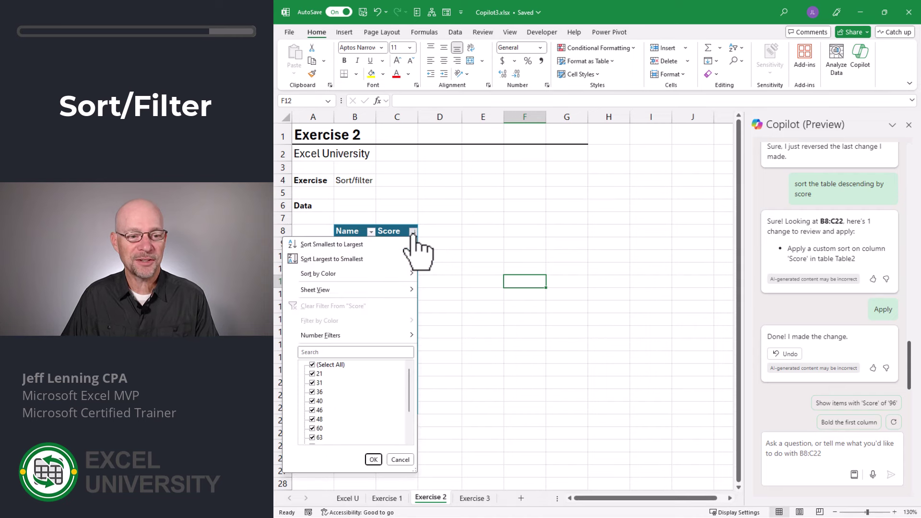
{"action": "left_click", "coordinate": [412, 233]}
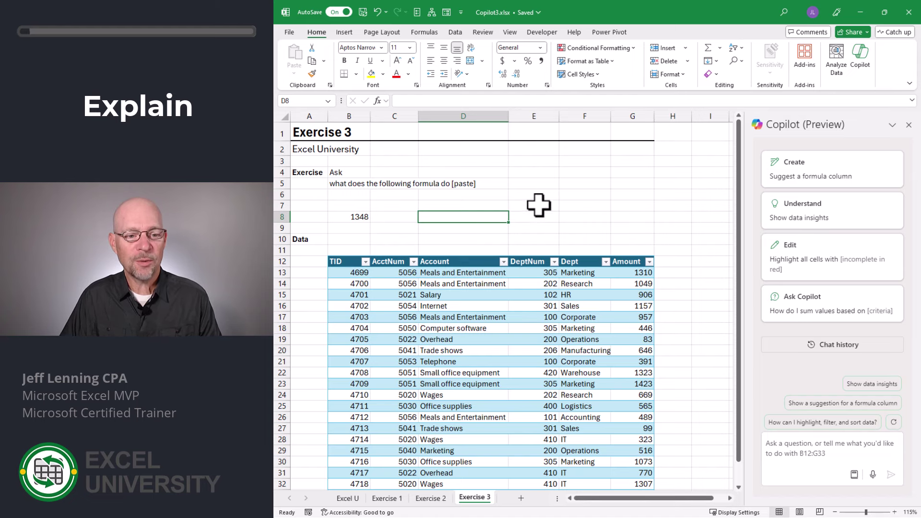
Step: Copy the text of B8's formula =SUMIFS(Table3[Amount],Table3[DeptNum],100)
{"action": "left_click", "coordinate": [362, 217]}
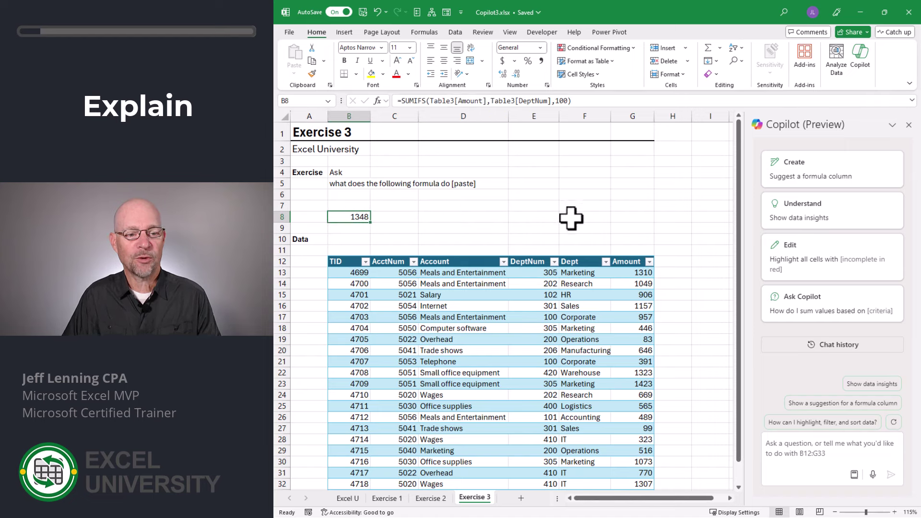
{"action": "key", "text": "F2"}
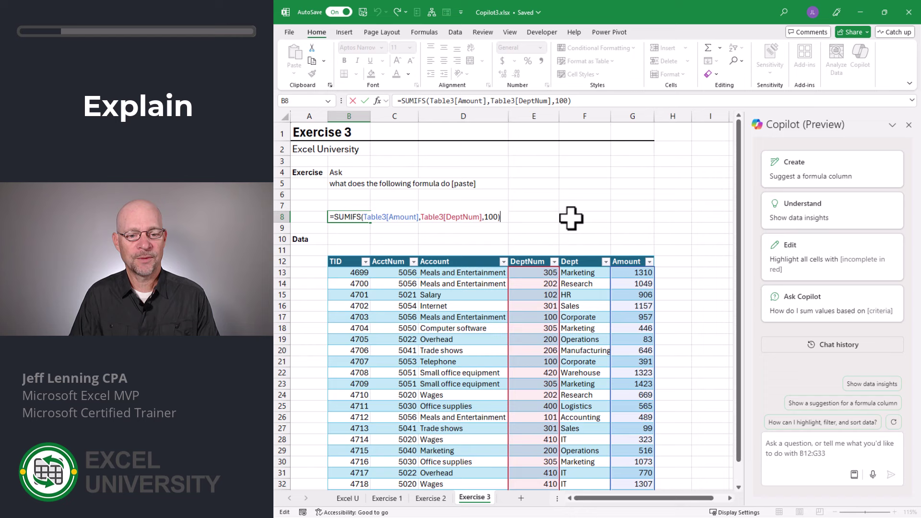
{"action": "key", "text": "shift+Home"}
{"action": "key", "text": "ctrl+c"}
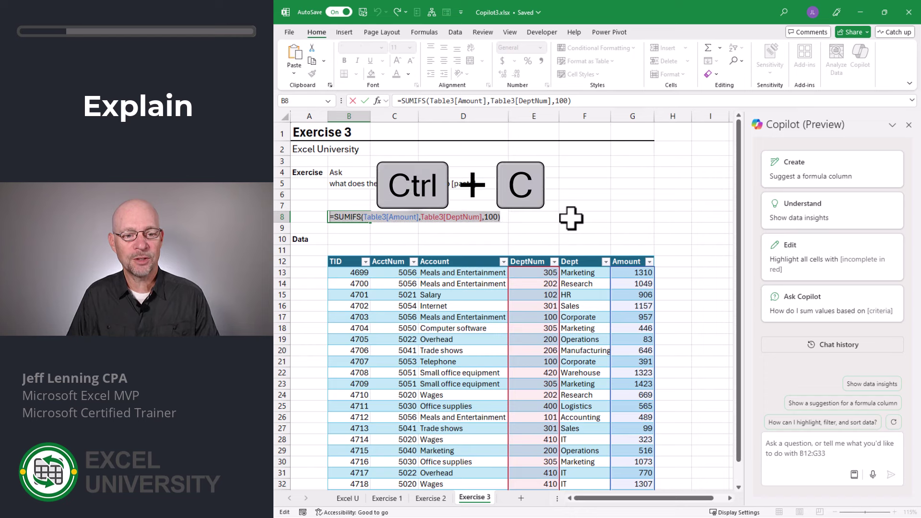
{"action": "left_click", "coordinate": [824, 447]}
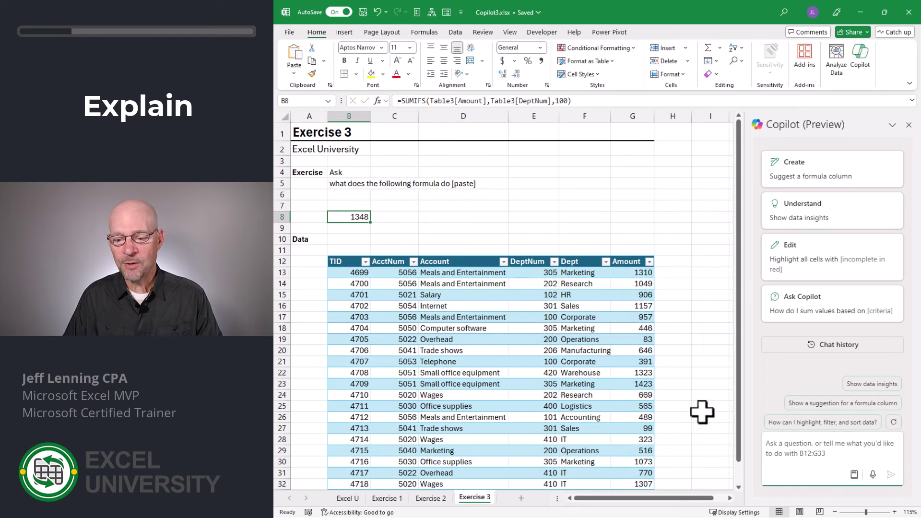
Step: Ask Copilot 'please explain this formula:' followed by the pasted SUMIFS formula
{"action": "type", "text": "please explain this"}
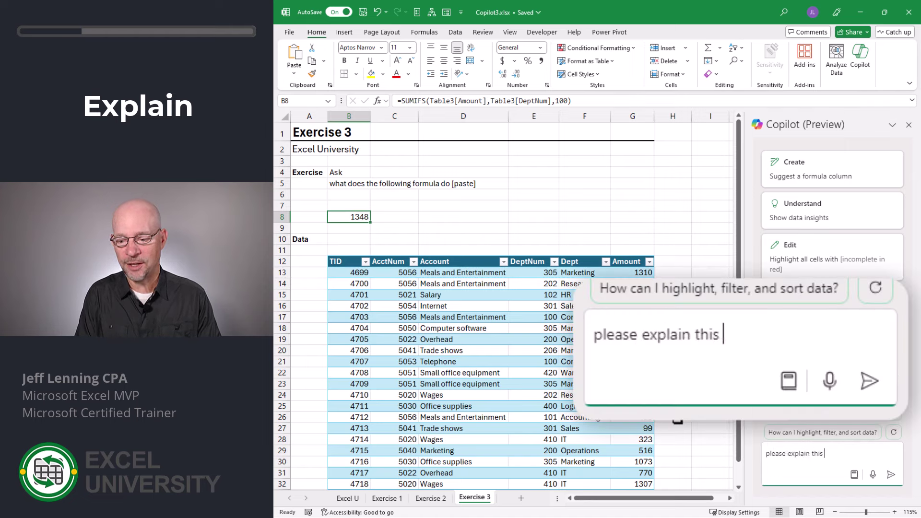
{"action": "type", "text": " formula:"}
{"action": "key", "text": "ctrl+v"}
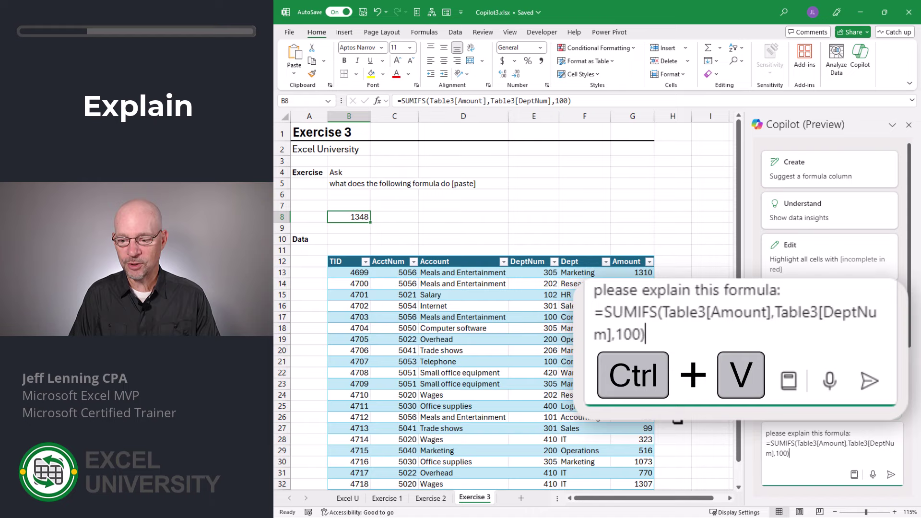
{"action": "key", "text": "Return"}
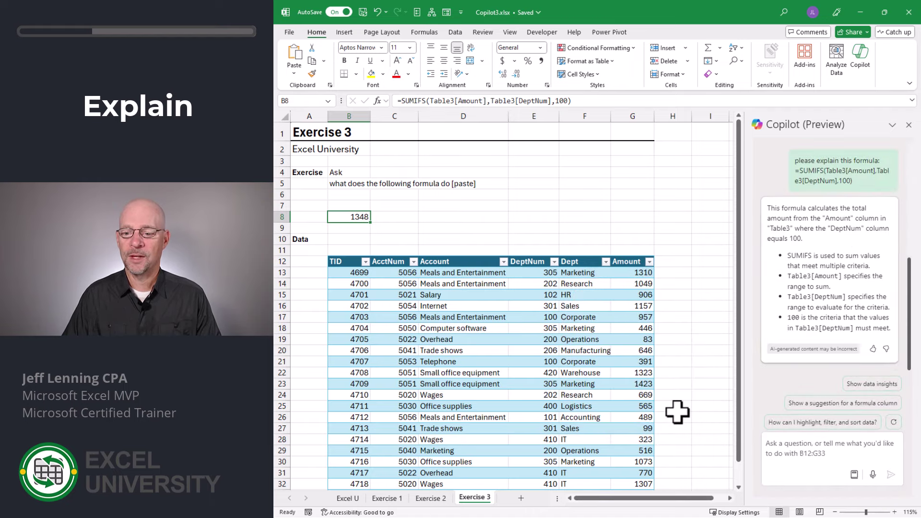